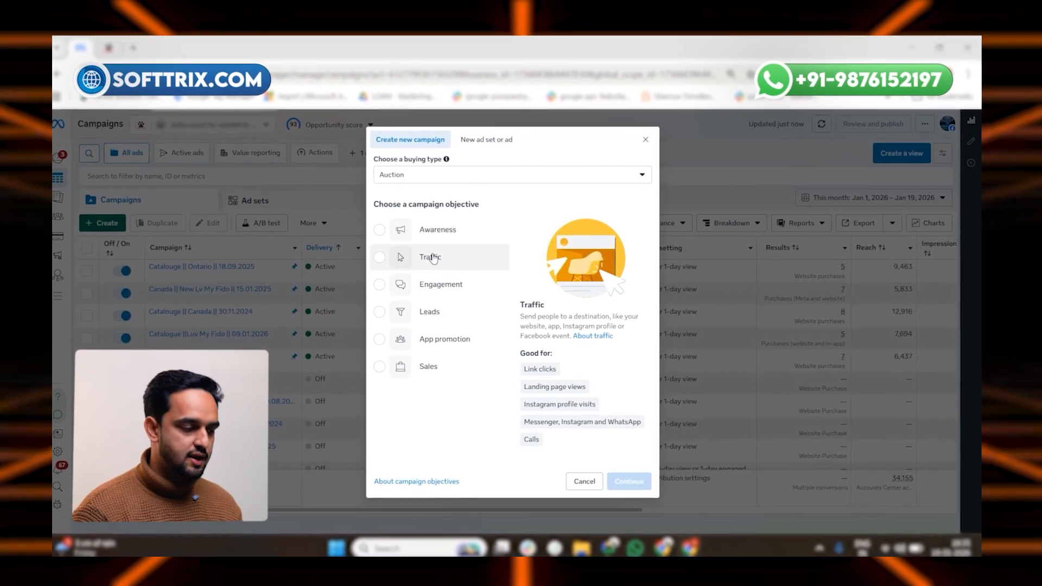
Step: Create a campaign with the Traffic objective using Manual traffic campaign setup
click(433, 257)
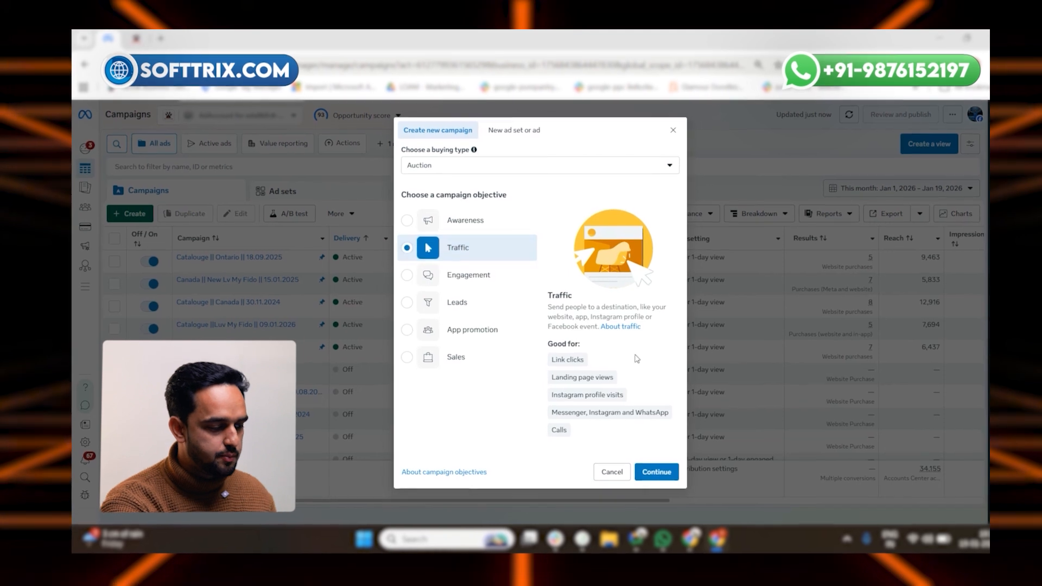
triple_click(579, 377)
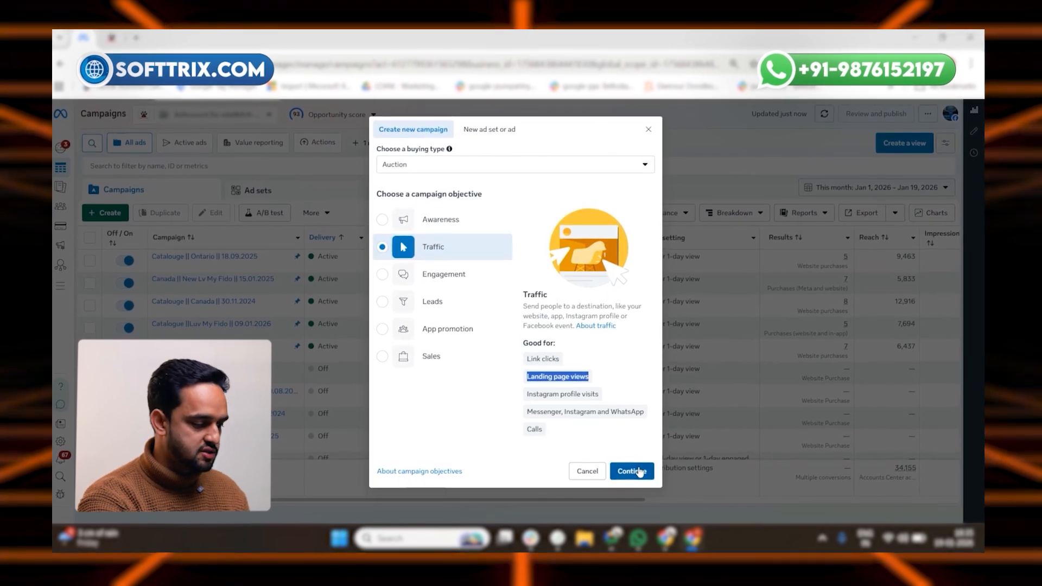
click(635, 467)
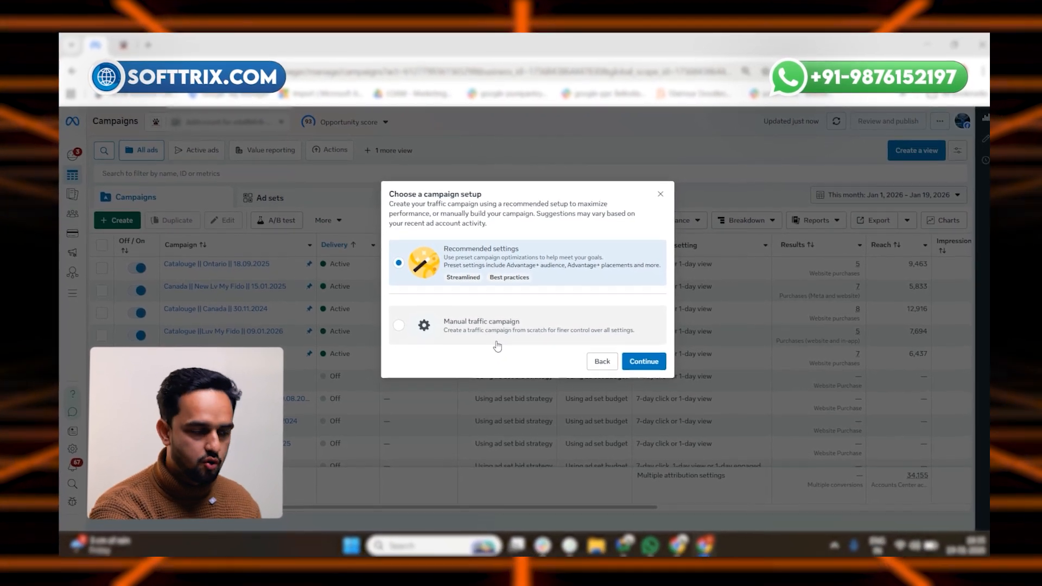
click(497, 332)
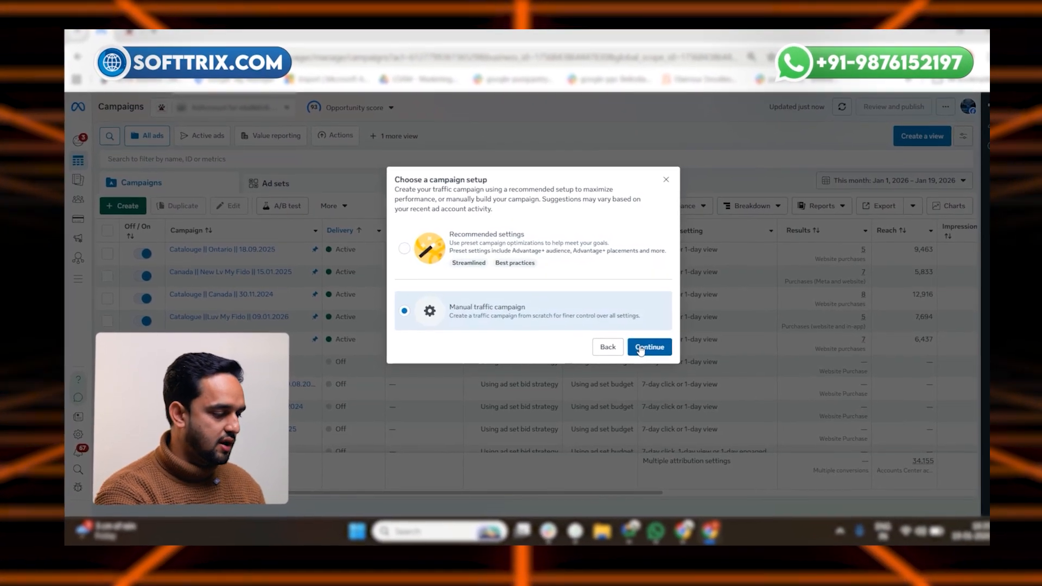
click(647, 348)
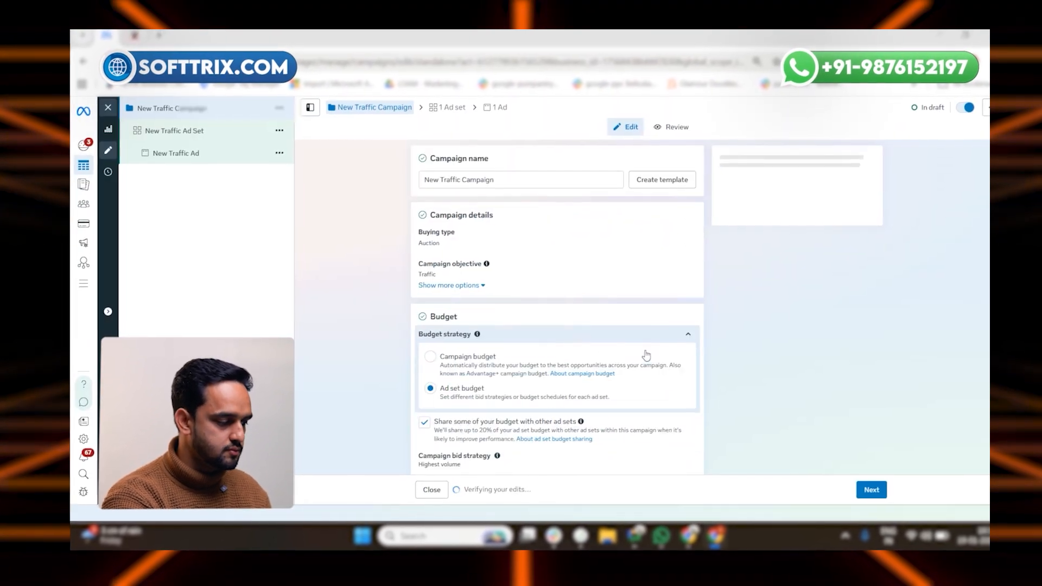
Step: Review the campaign settings, then open the New Traffic Ad Set
scroll(615, 335, down, 5)
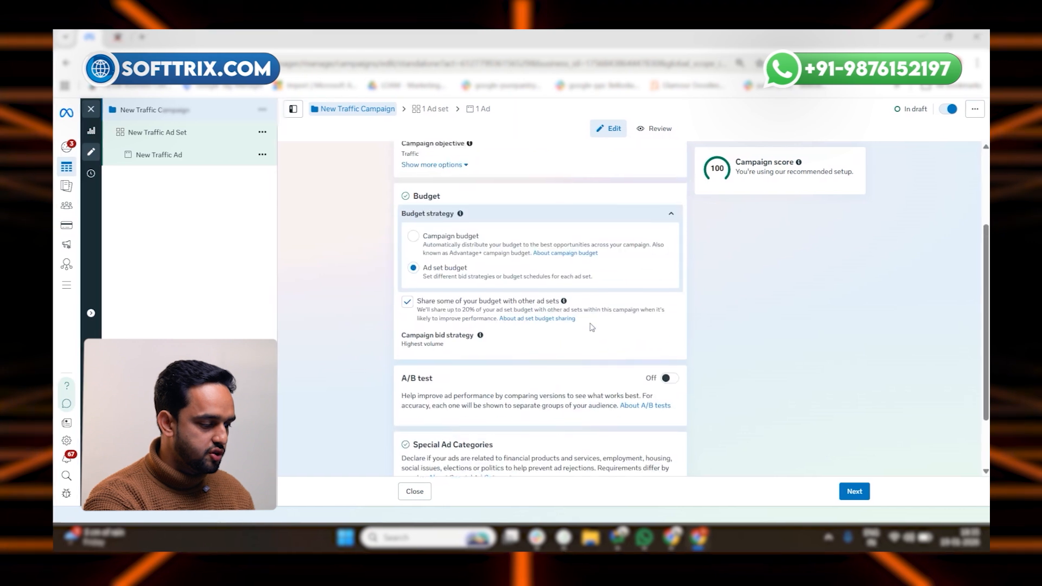
scroll(583, 327, up, 5)
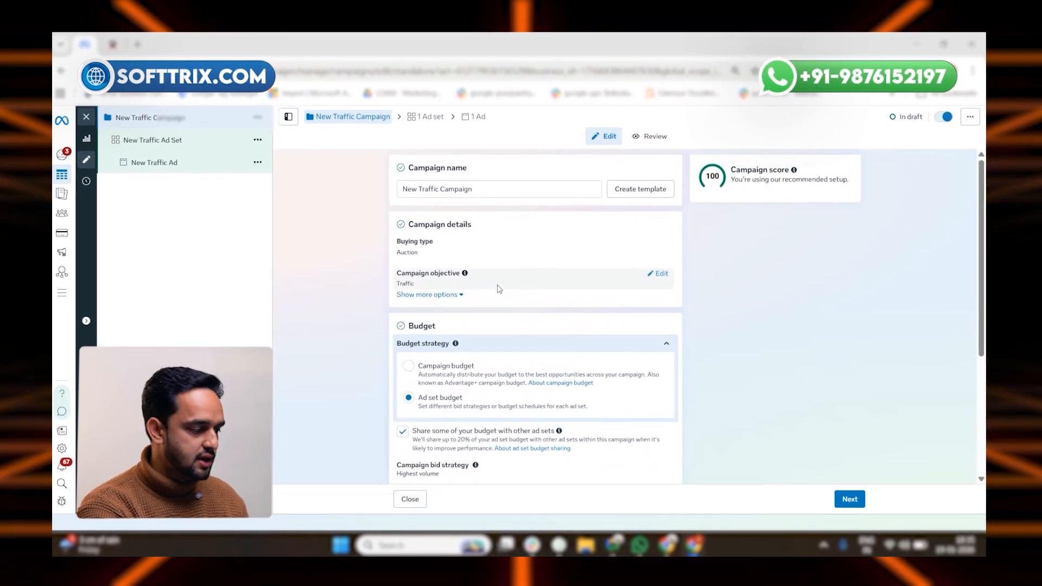
scroll(521, 304, down, 4)
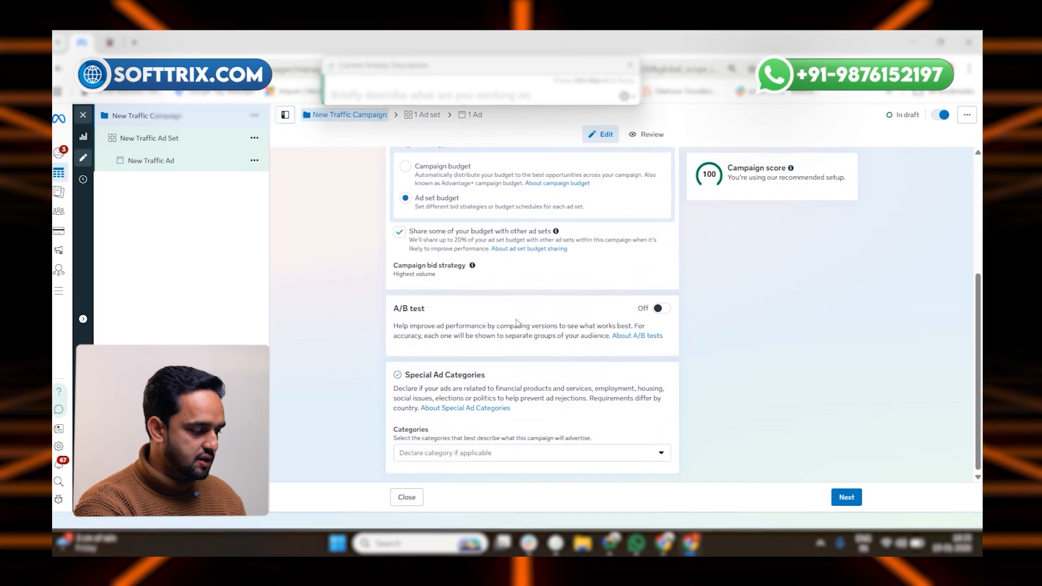
scroll(517, 322, up, 4)
click(204, 142)
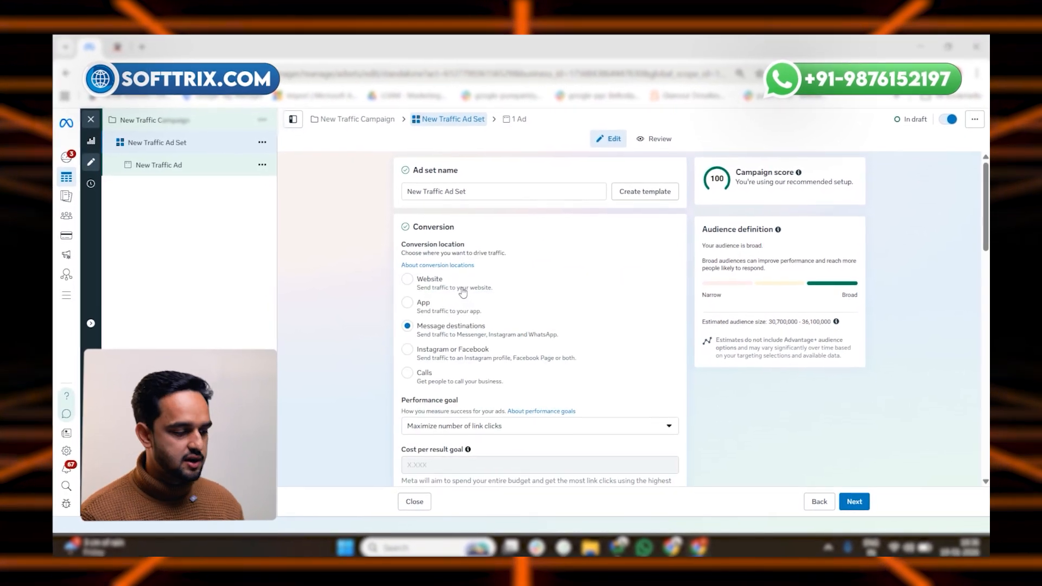
Step: Set the ad set's conversion location to Website and review the performance goal options
scroll(450, 320, down, 2)
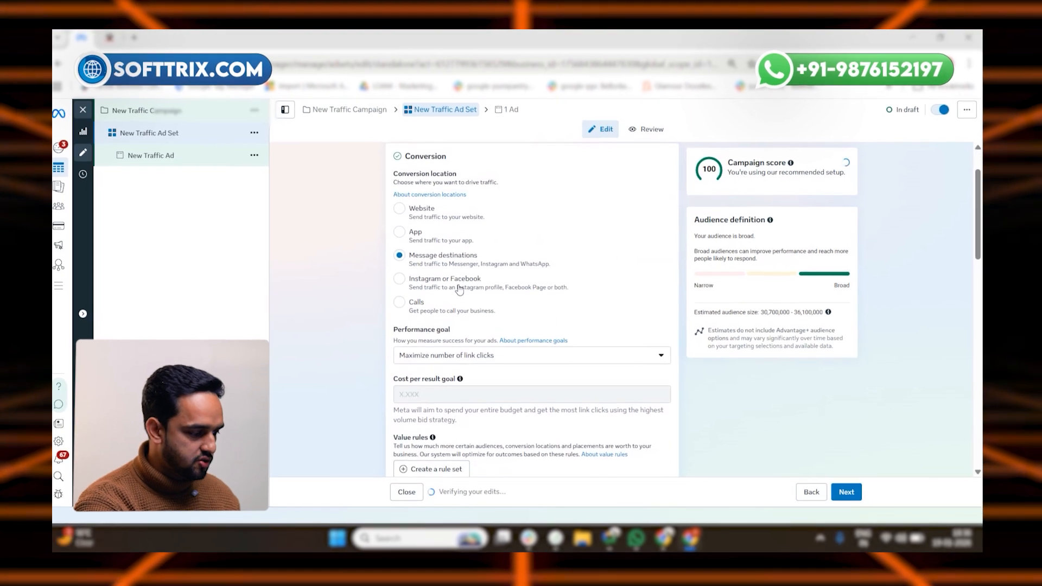
click(471, 357)
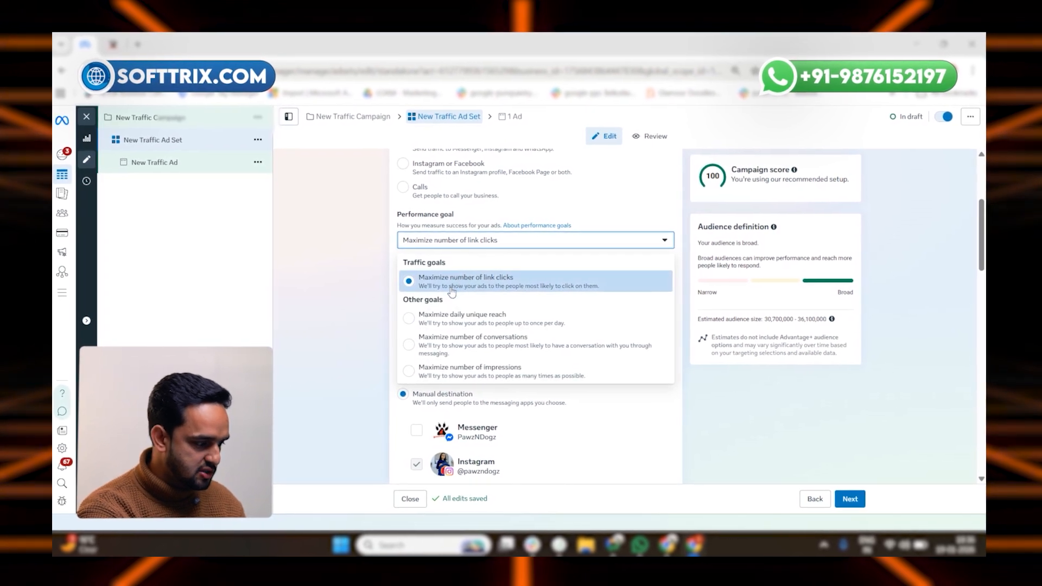
click(506, 291)
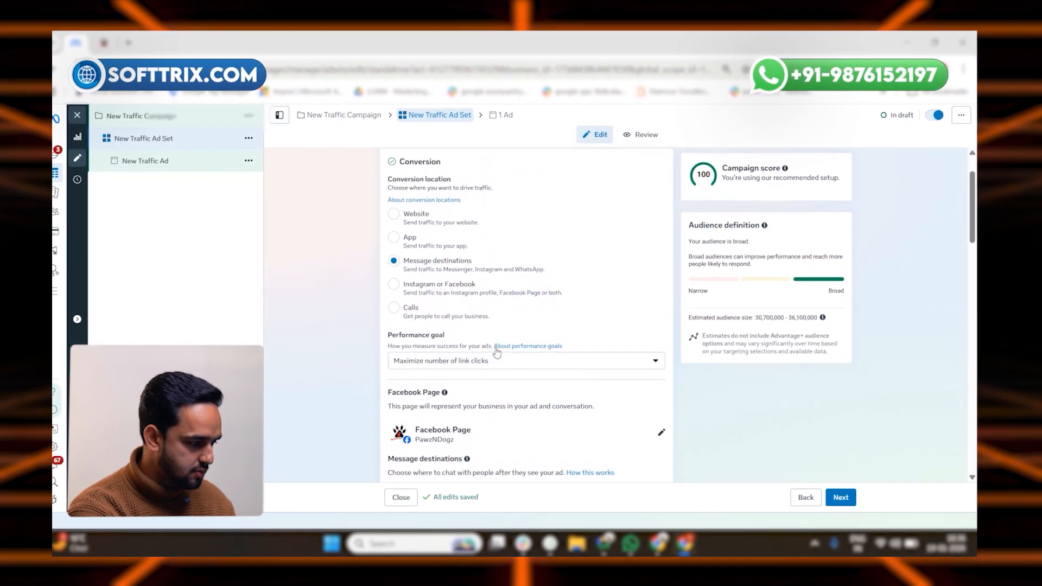
click(398, 215)
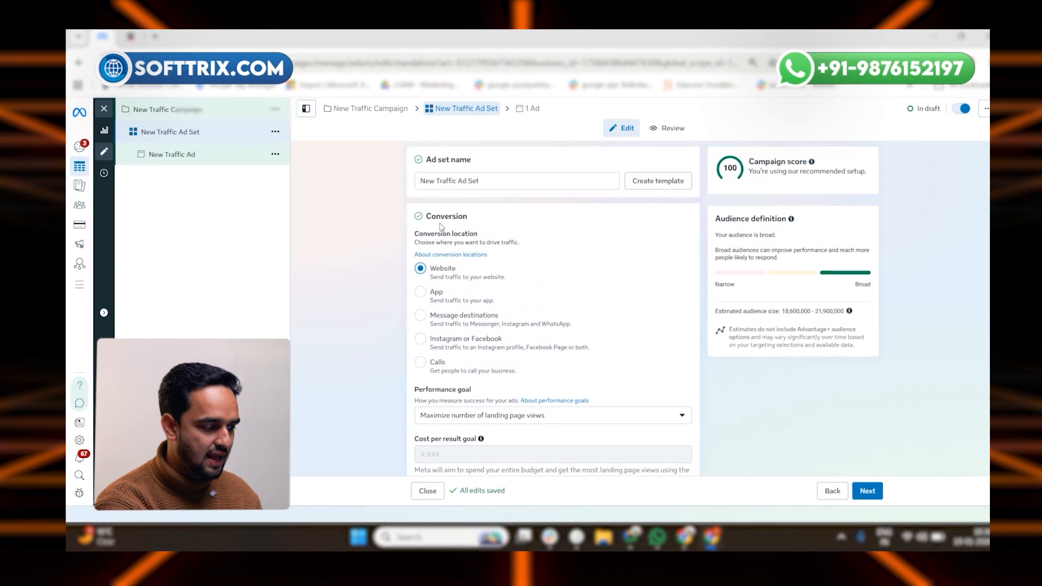
scroll(437, 304, down, 1)
triple_click(408, 272)
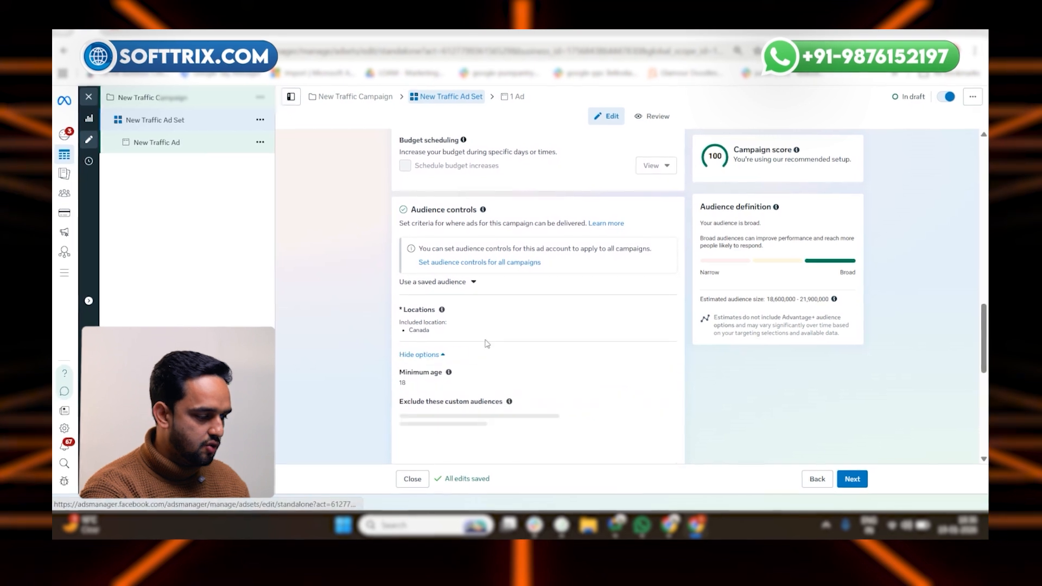
scroll(487, 343, down, 2)
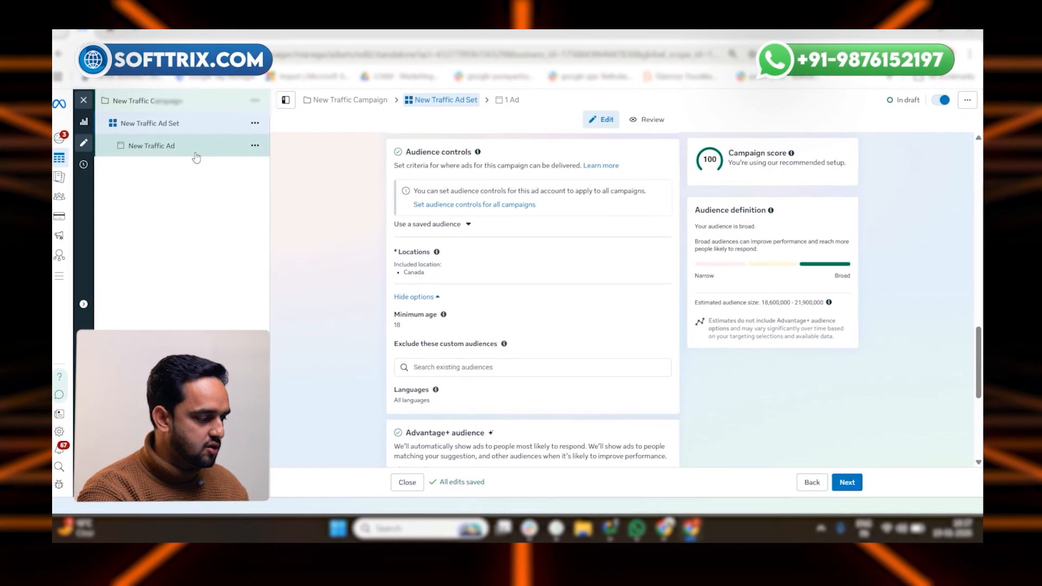
Step: Open the New Traffic Ad and turn on its ad preview
click(194, 155)
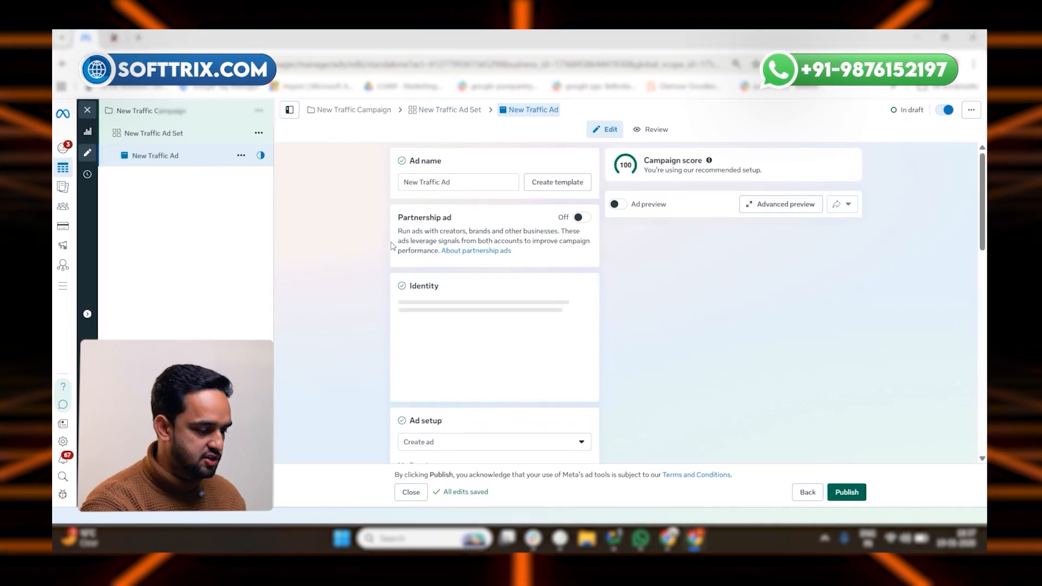
scroll(504, 283, down, 3)
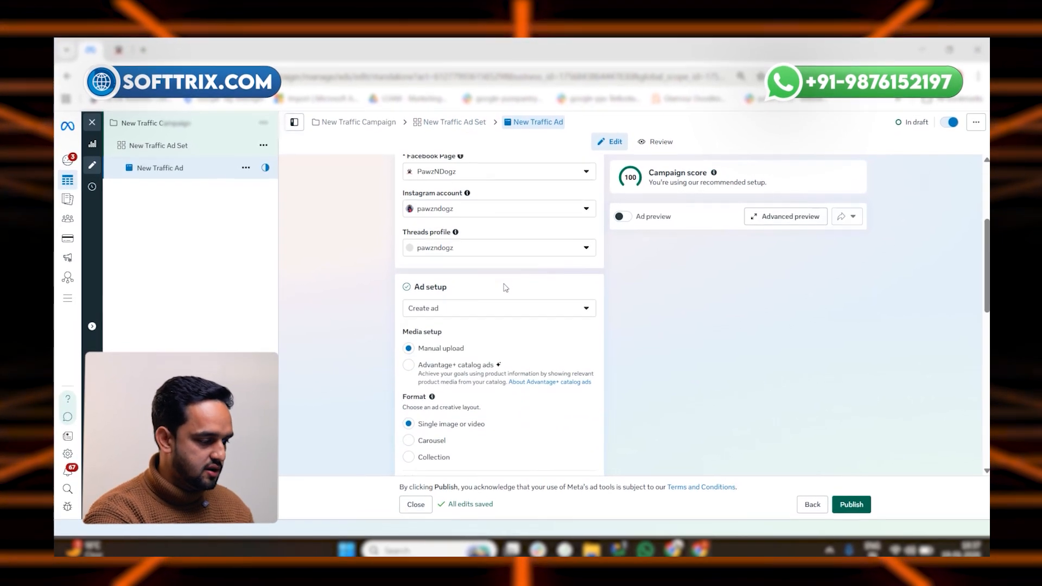
scroll(504, 289, up, 3)
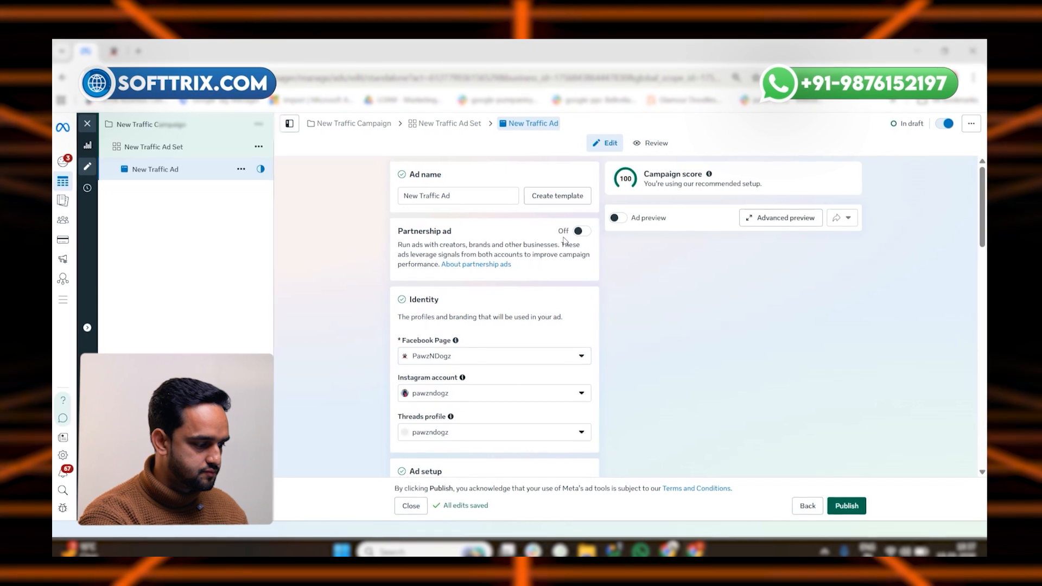
click(621, 216)
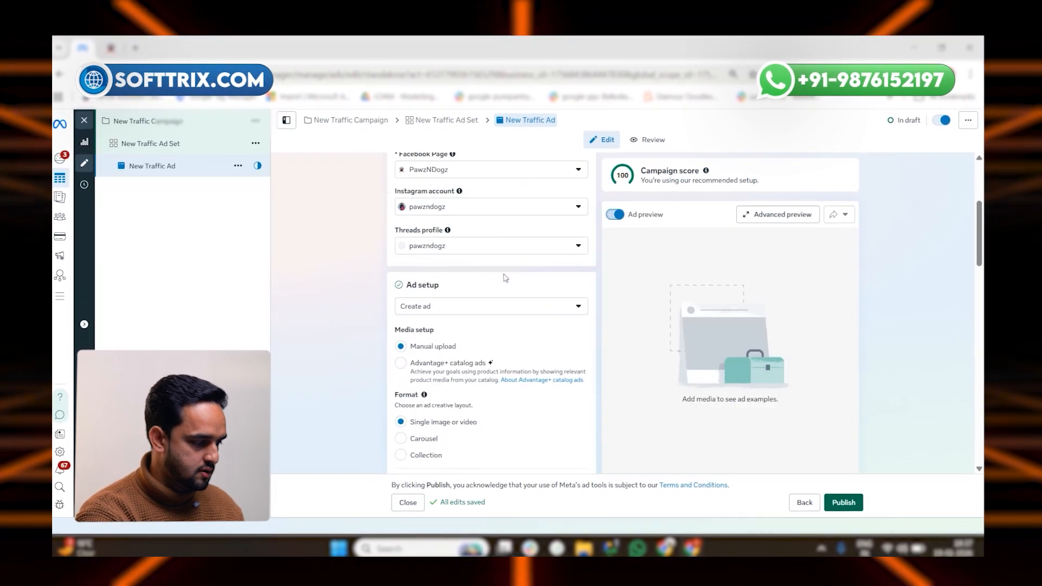
scroll(508, 278, down, 2)
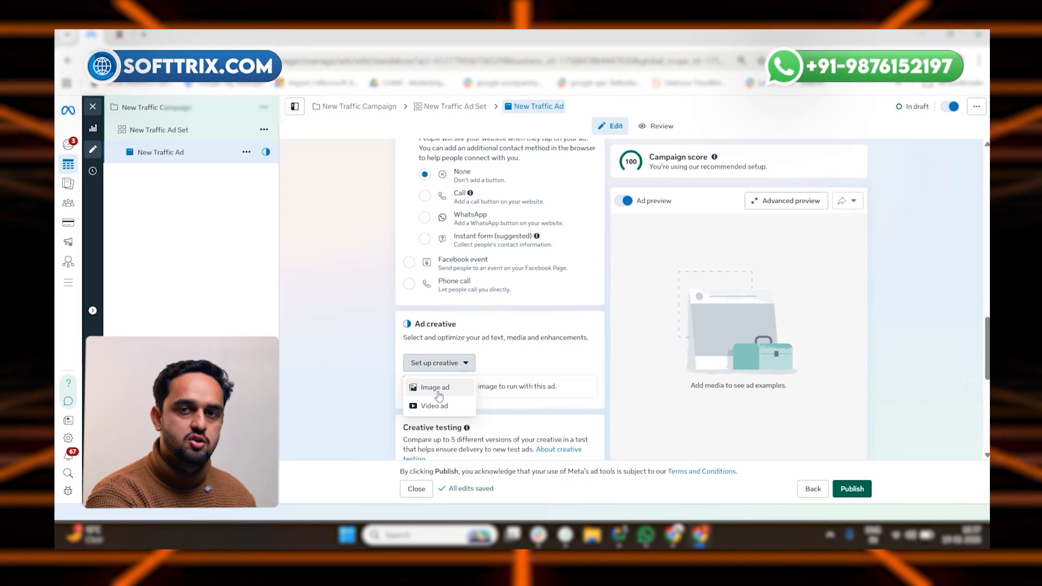
Step: Make the ad a single image ad using 1.png, skipping text and AI image generation
click(437, 388)
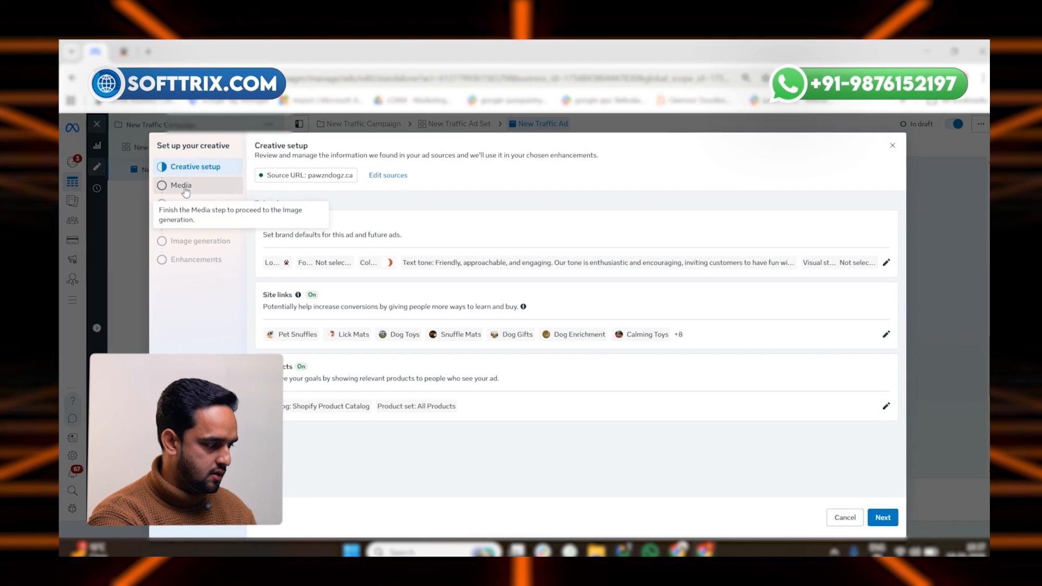
click(184, 188)
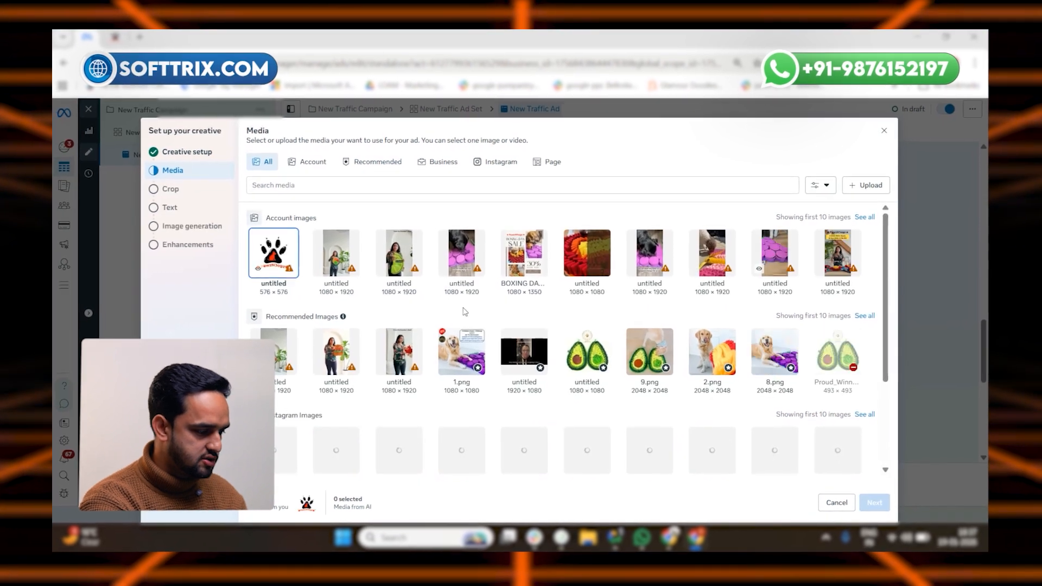
click(461, 352)
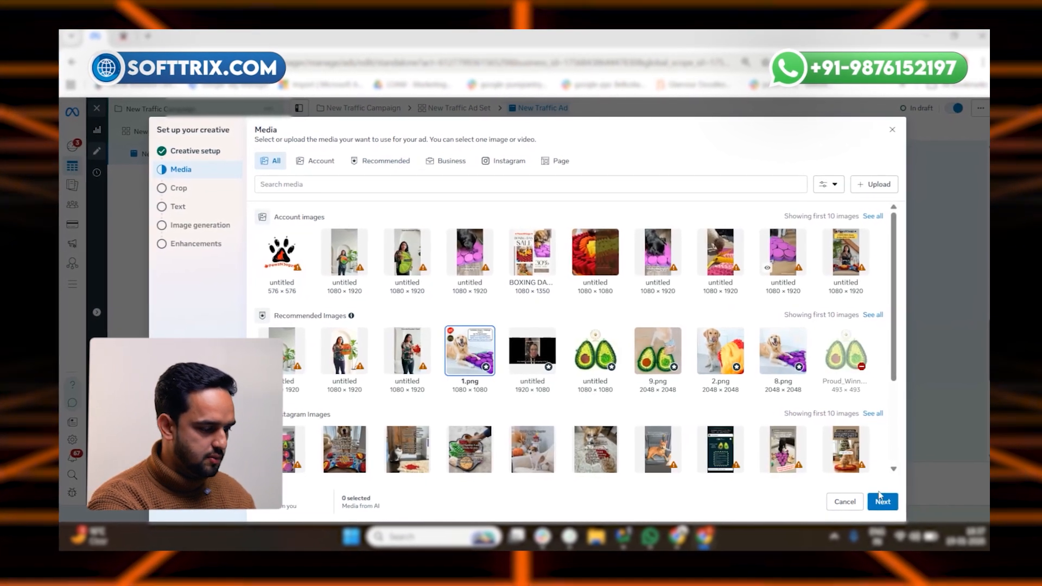
click(881, 501)
click(881, 501)
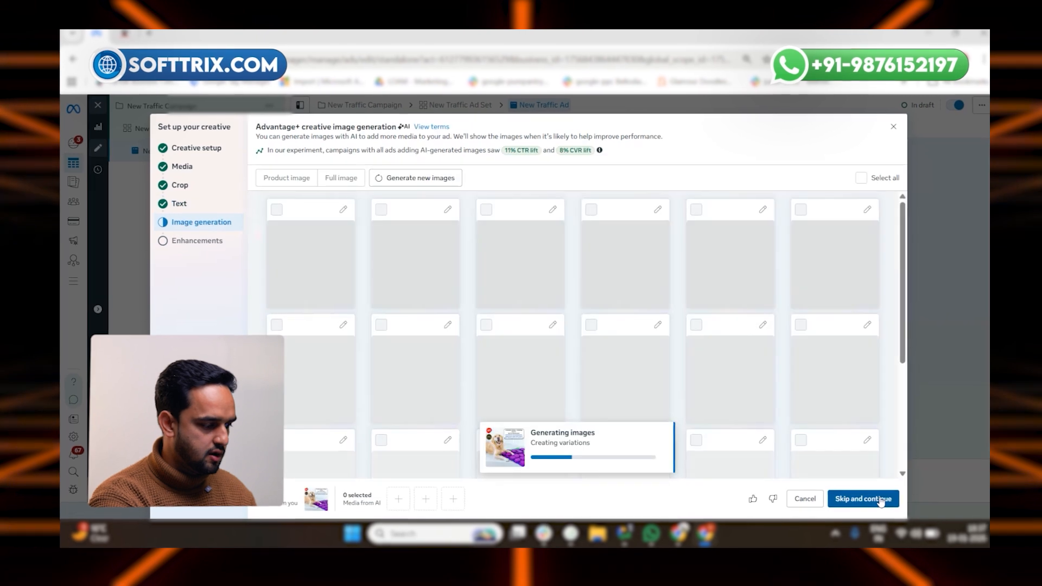
click(880, 499)
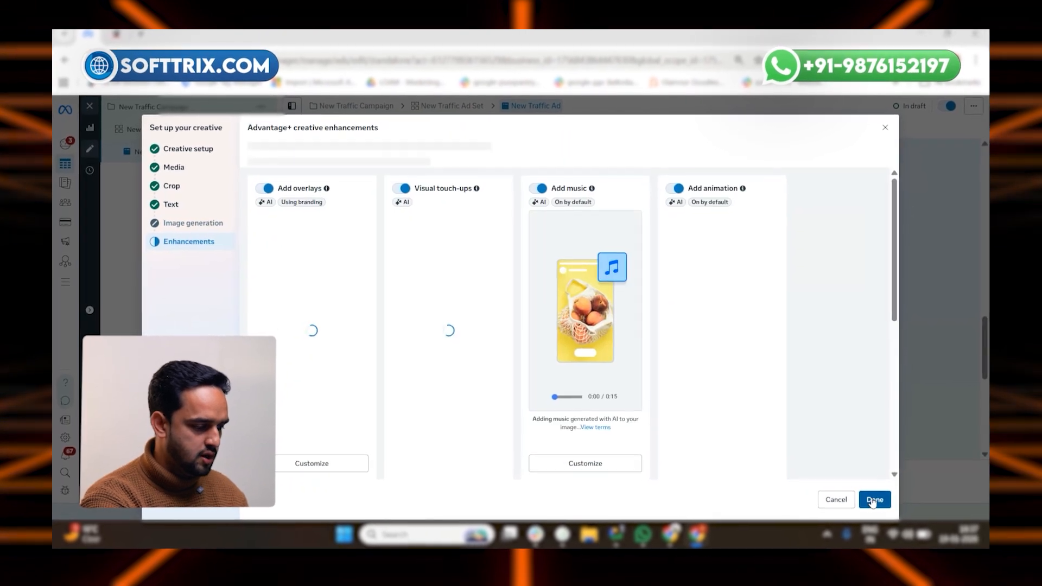
click(876, 498)
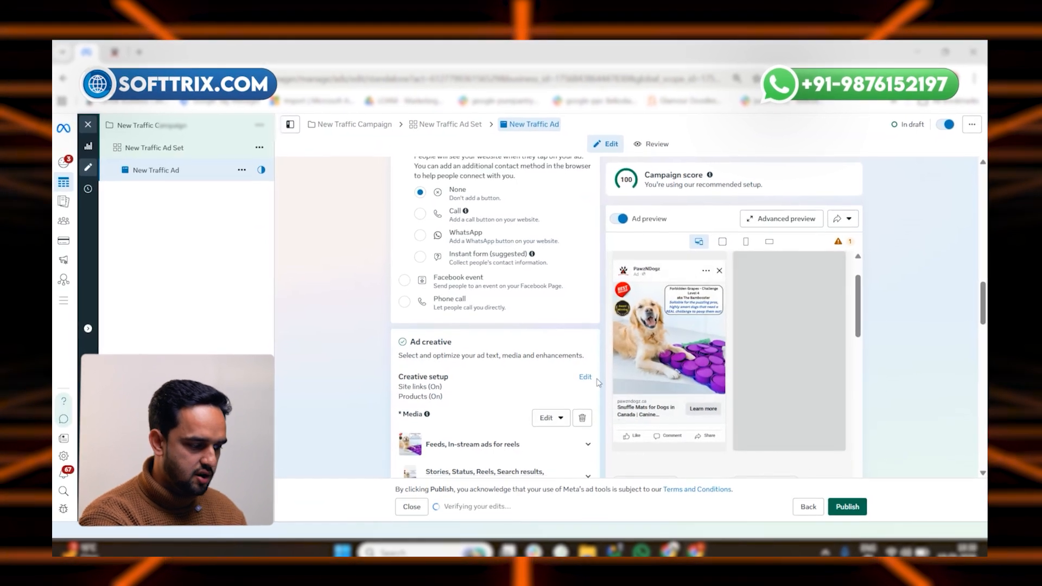
scroll(485, 375, up, 5)
scroll(501, 379, up, 2)
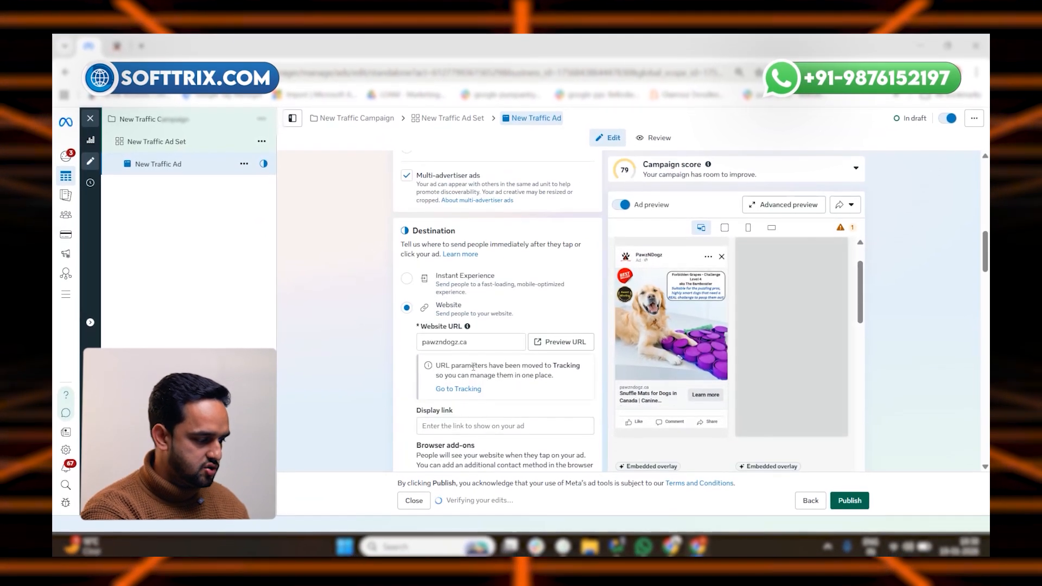
double_click(445, 340)
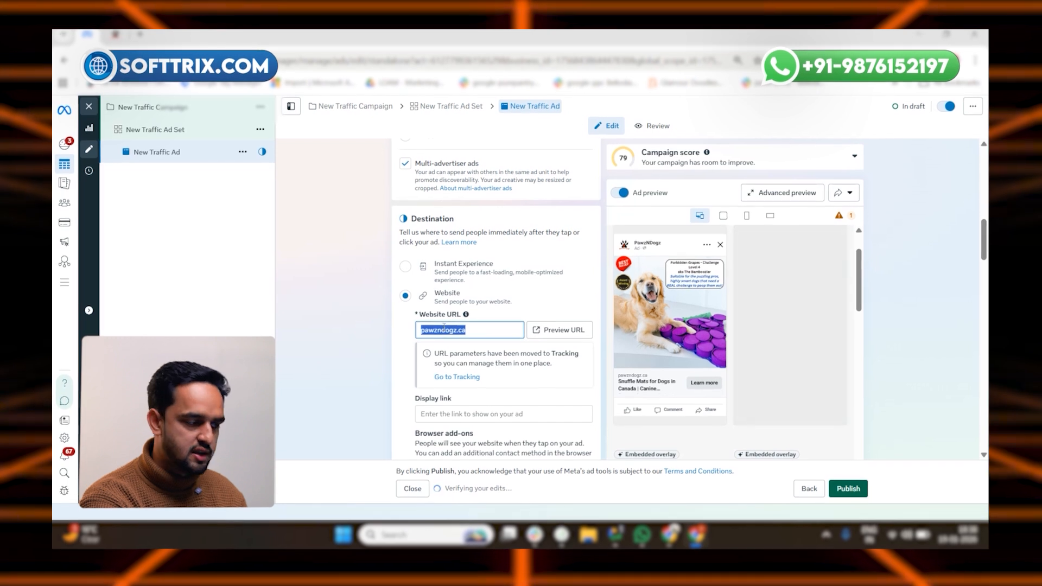
click(116, 37)
click(185, 59)
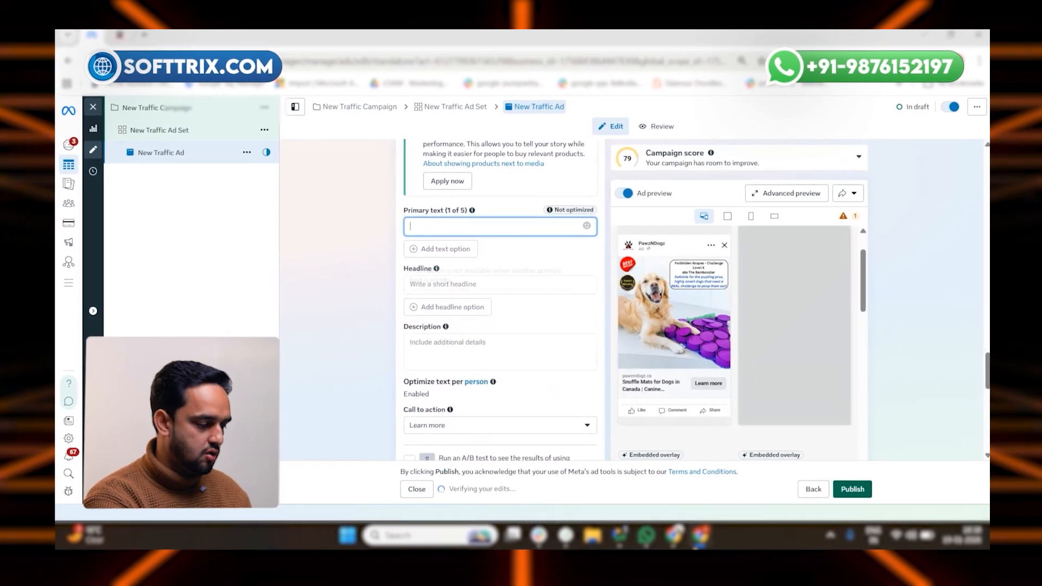
Step: Enter 'Snuffle Mats' as the ad headline, fixing the typo
click(630, 498)
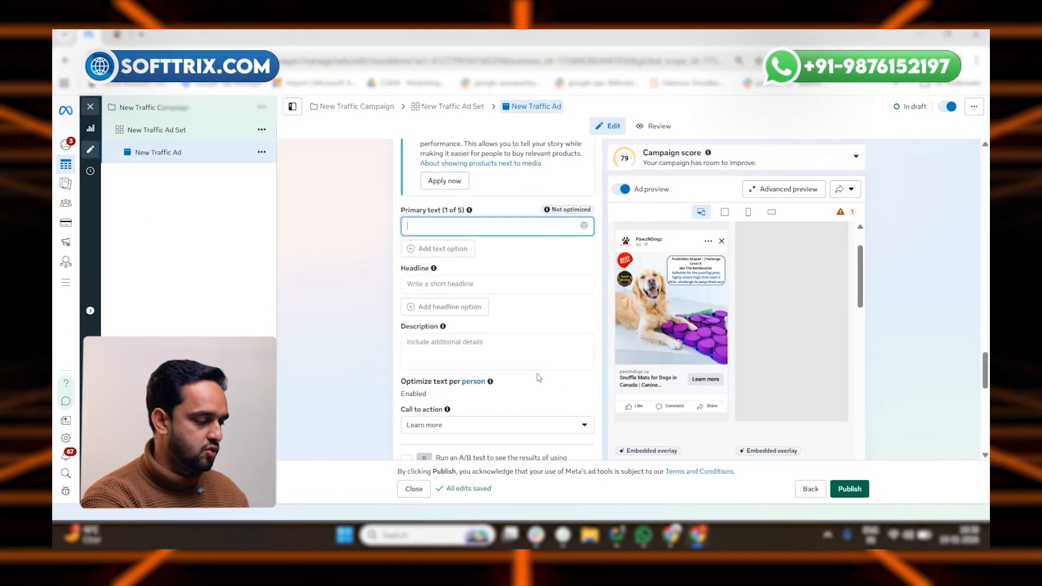
click(437, 283)
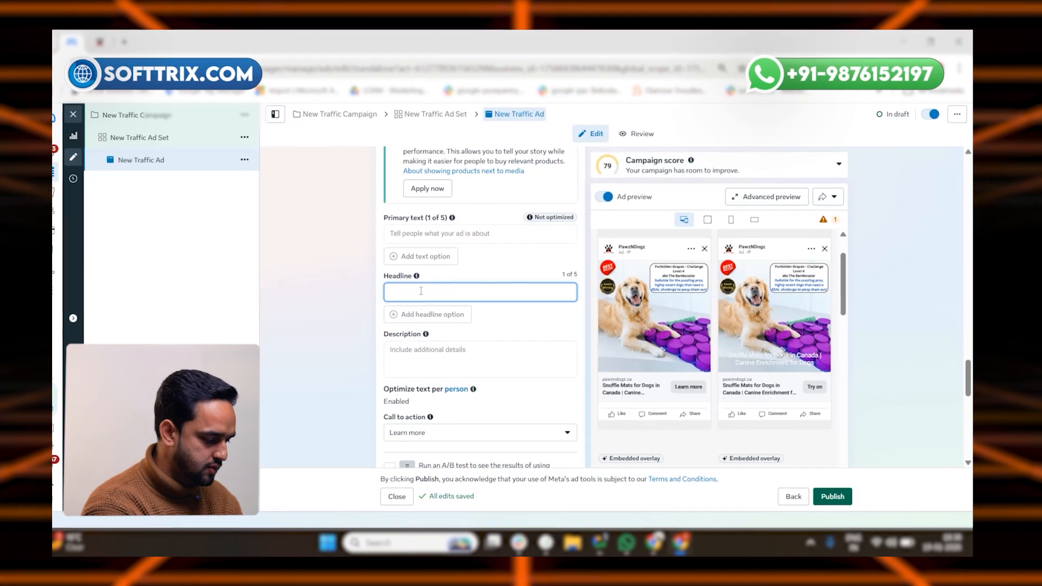
text(Snuffle Mates)
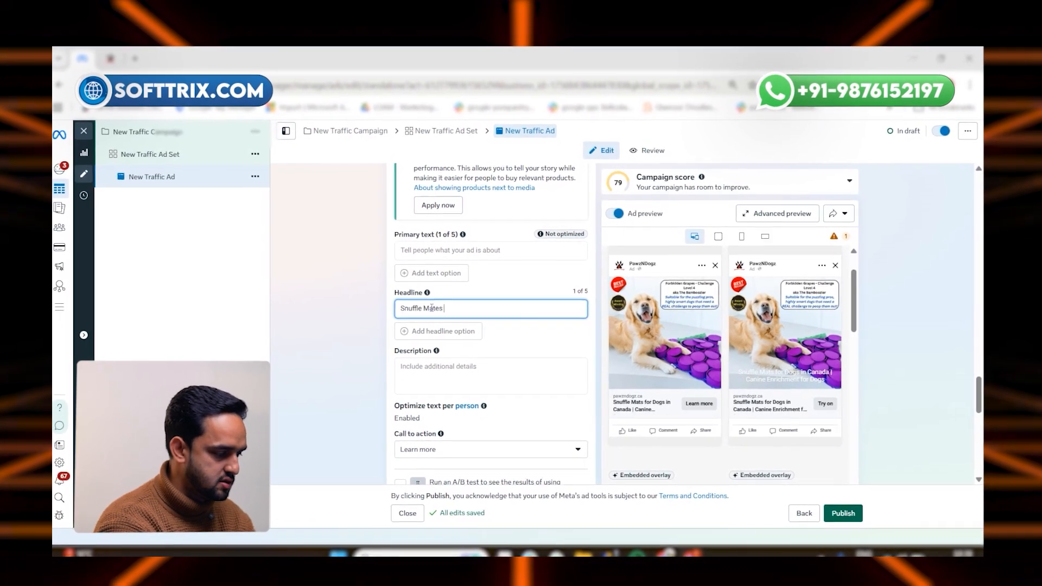
key(BackSpace)
key(BackSpace)
key(BackSpace)
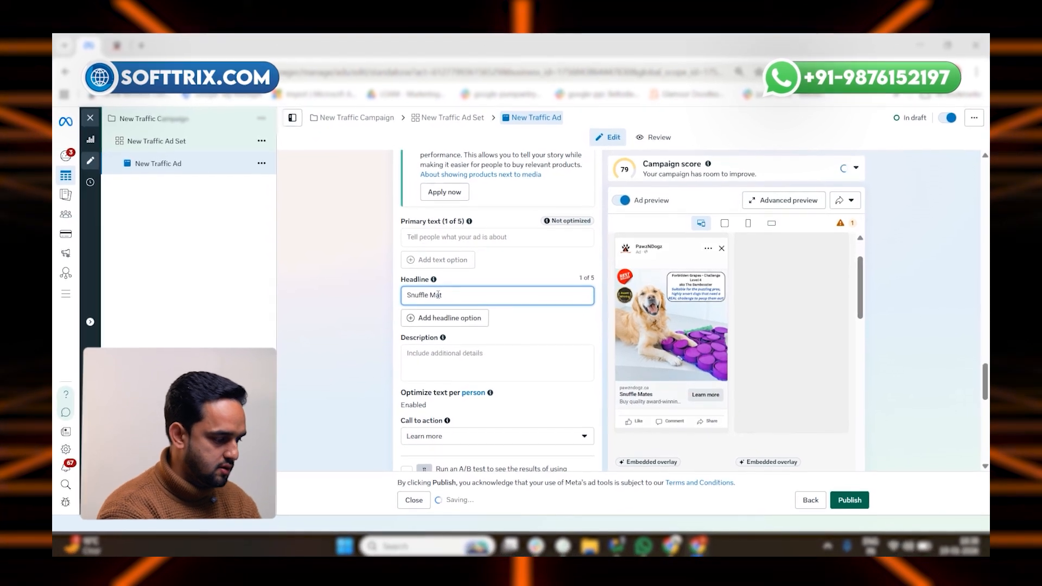
text(s)
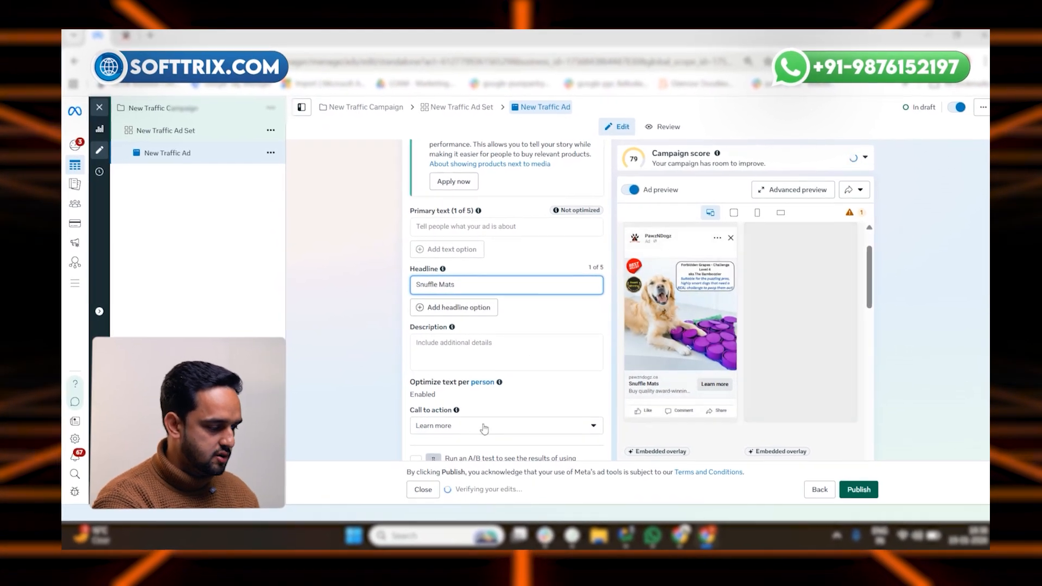
Step: Review the remaining ad settings and publish the campaign
scroll(485, 428, down, 1)
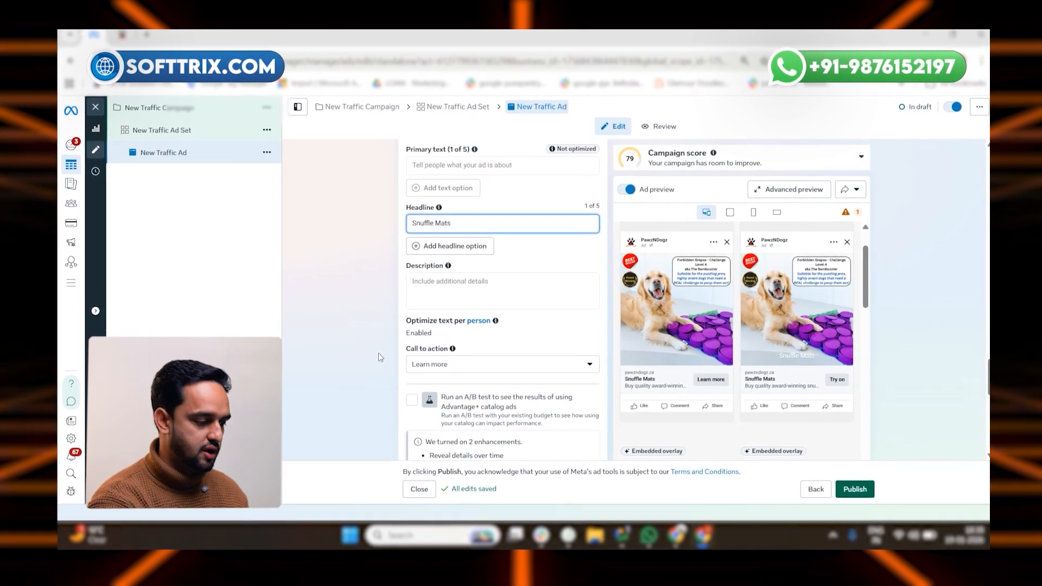
scroll(532, 376, down, 5)
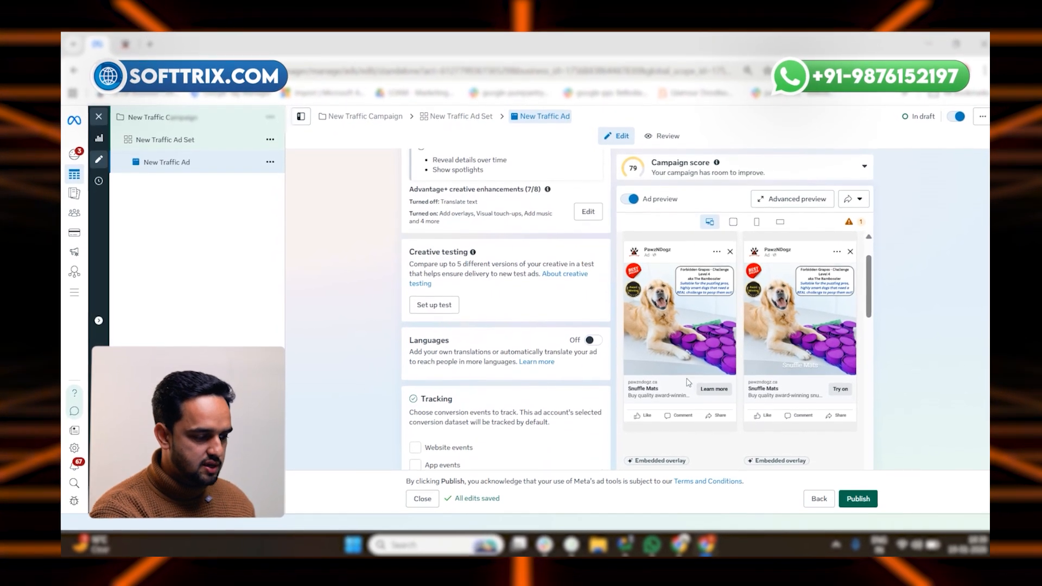
scroll(684, 385, down, 2)
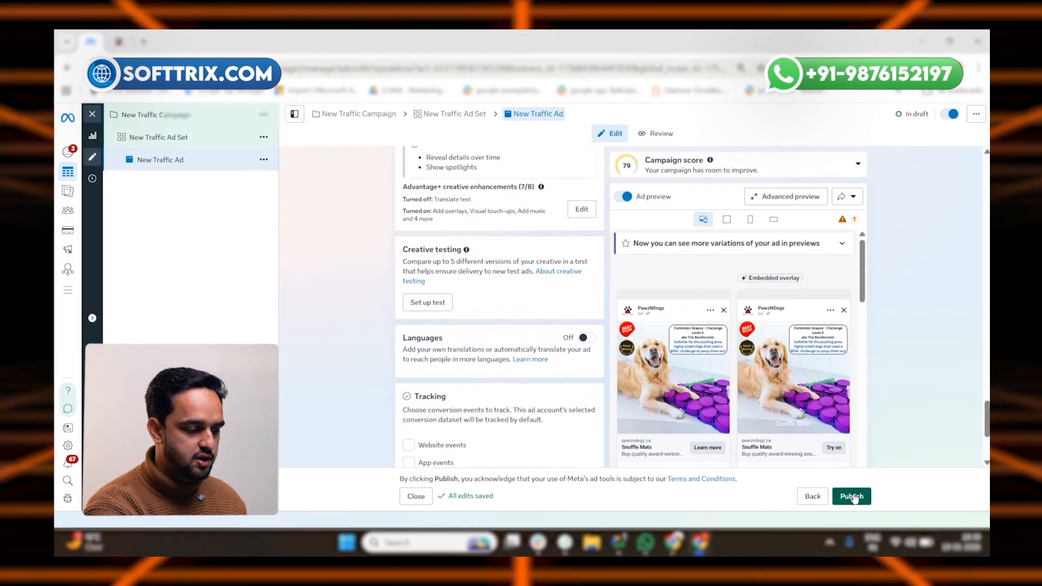
click(852, 496)
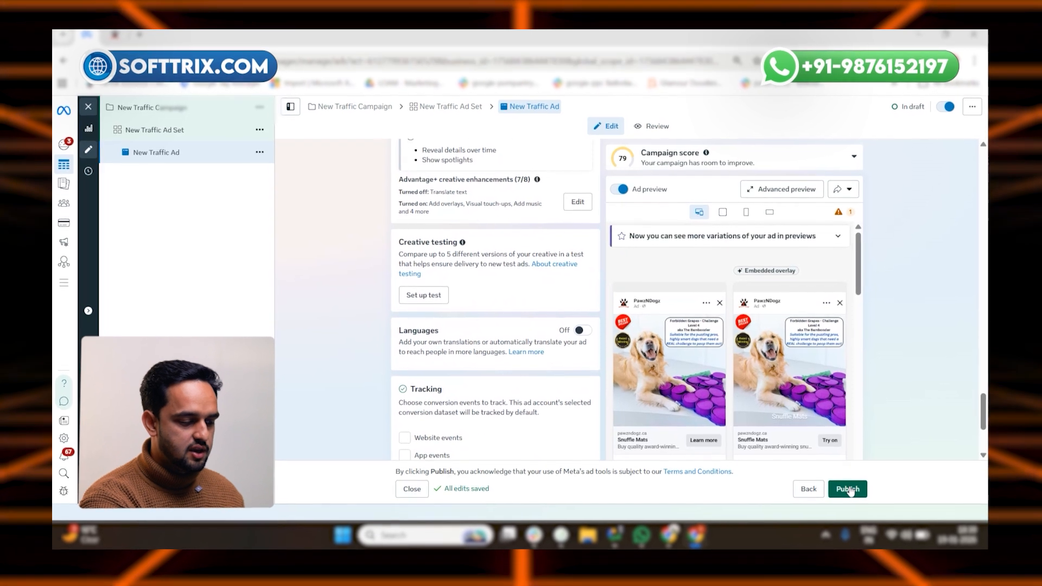